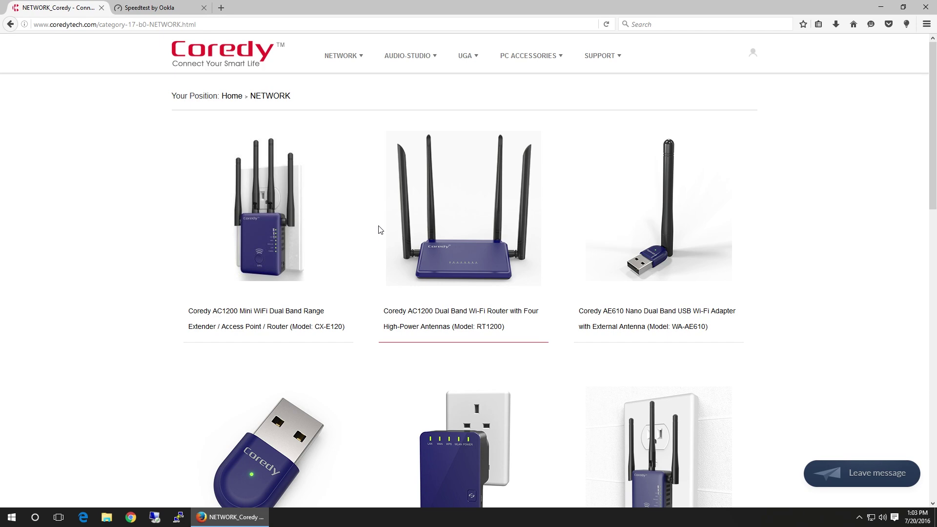
- Open the E300 product page, then view the Ookla result: 9 ms ping, 56.86/26.64 Mbps
scroll(384, 212, down, 3)
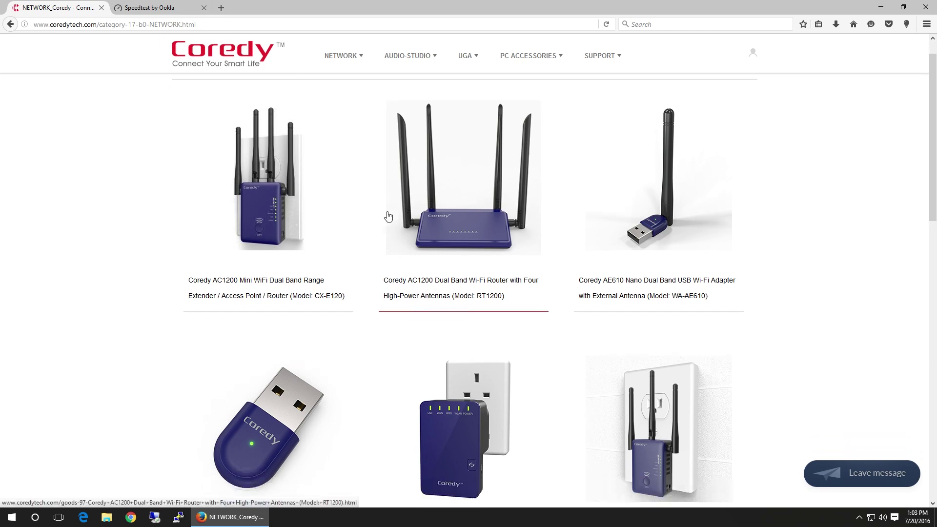
scroll(346, 215, down, 5)
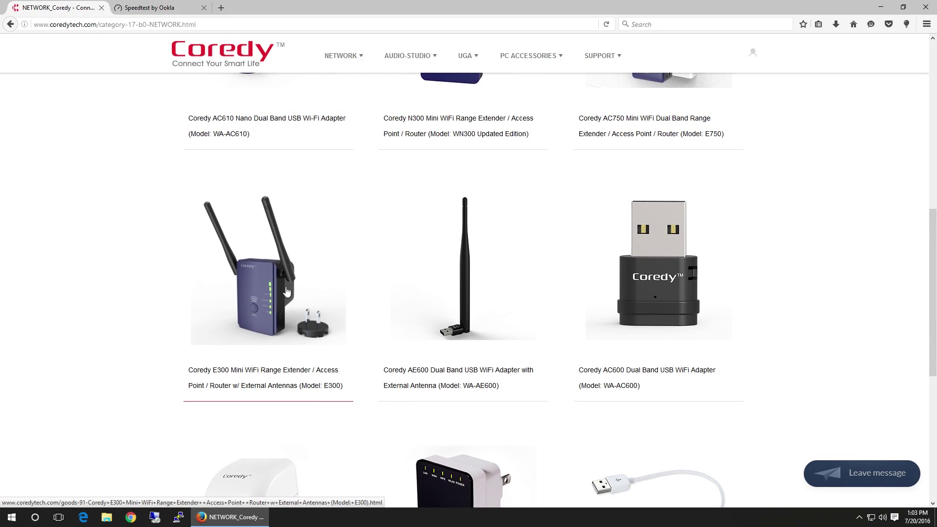
click(286, 292)
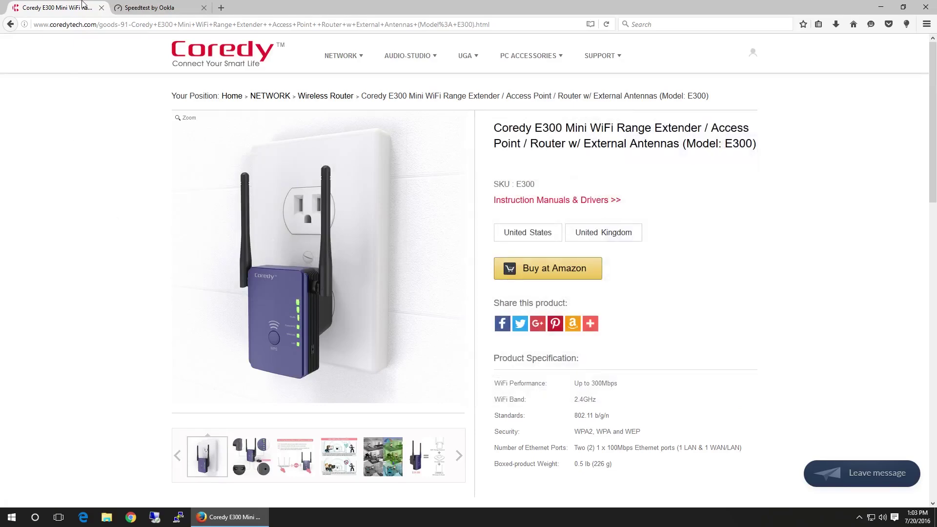
click(146, 7)
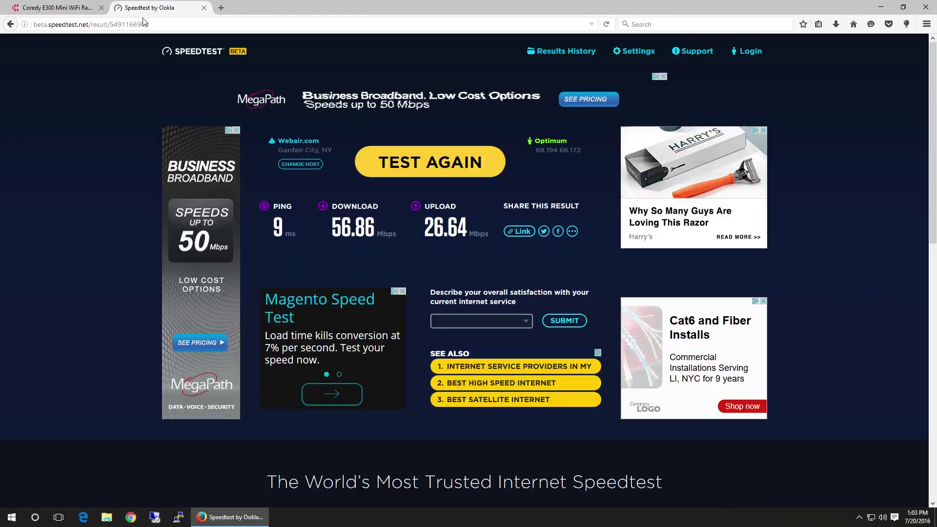
- Connect the PC to friday and rerun the speed test, getting 31.54 Mbps down, 26.50 up
click(444, 166)
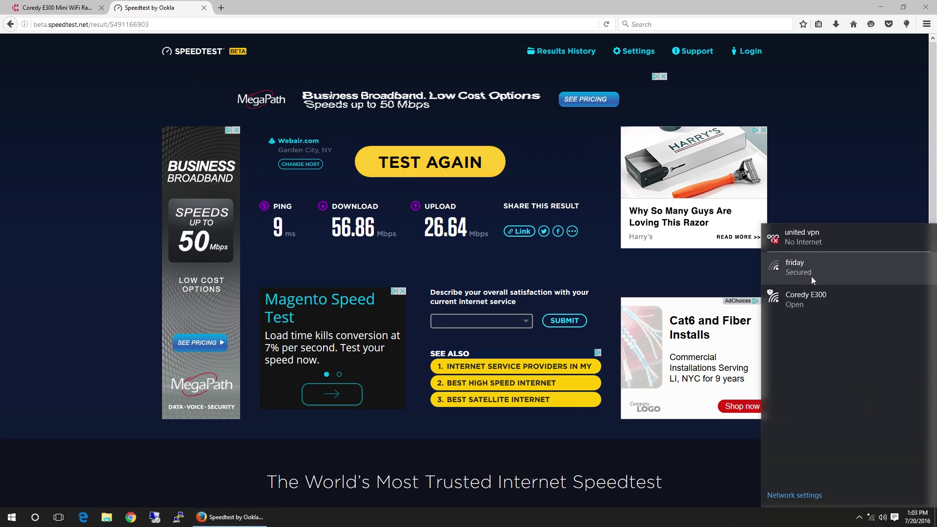
click(811, 276)
click(902, 303)
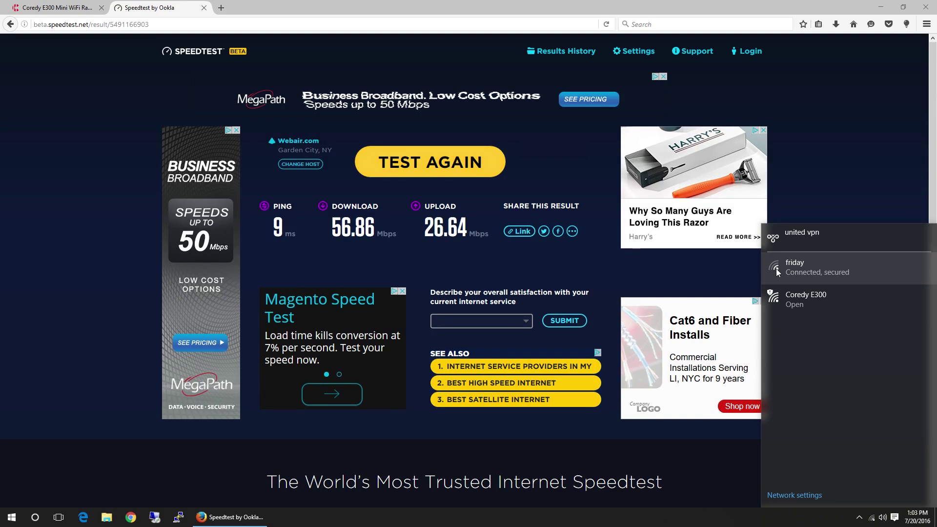
click(822, 168)
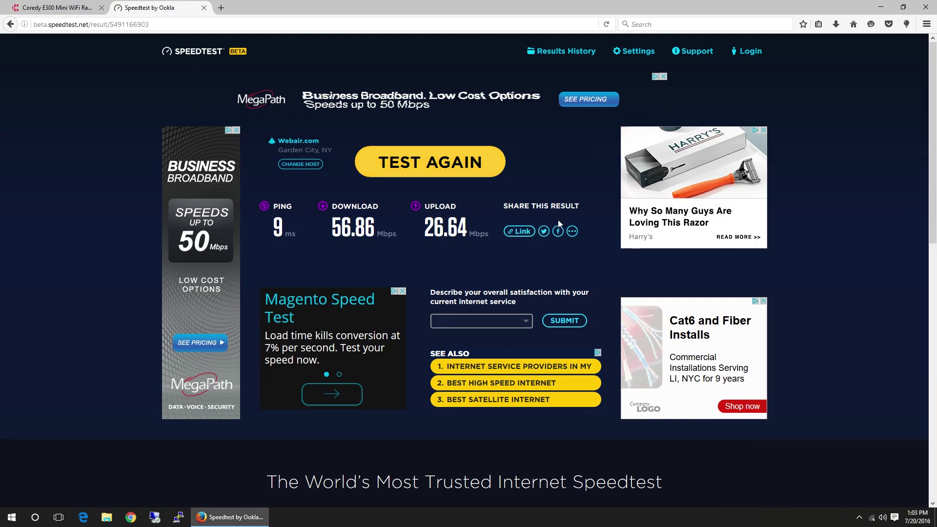
click(439, 171)
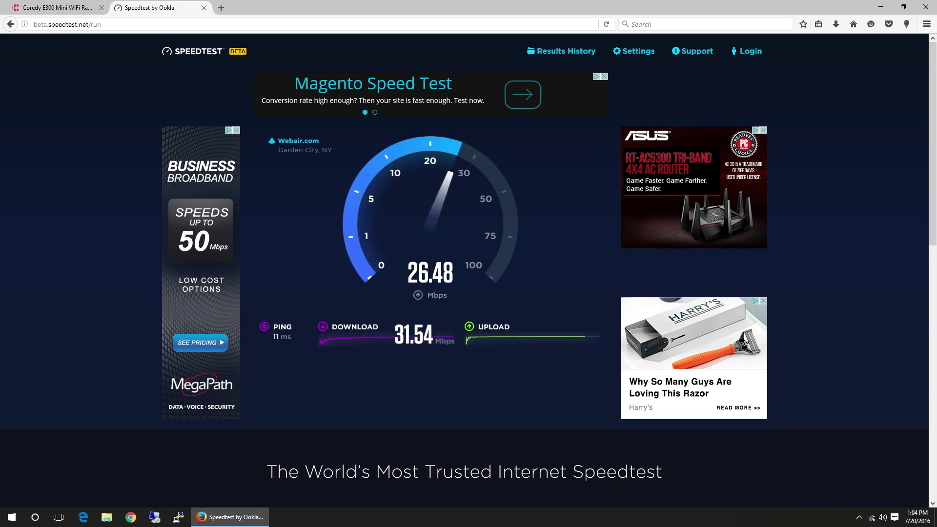
- Disconnect from friday and join the open Coredy E300 Wi-Fi network instead
click(871, 518)
click(824, 272)
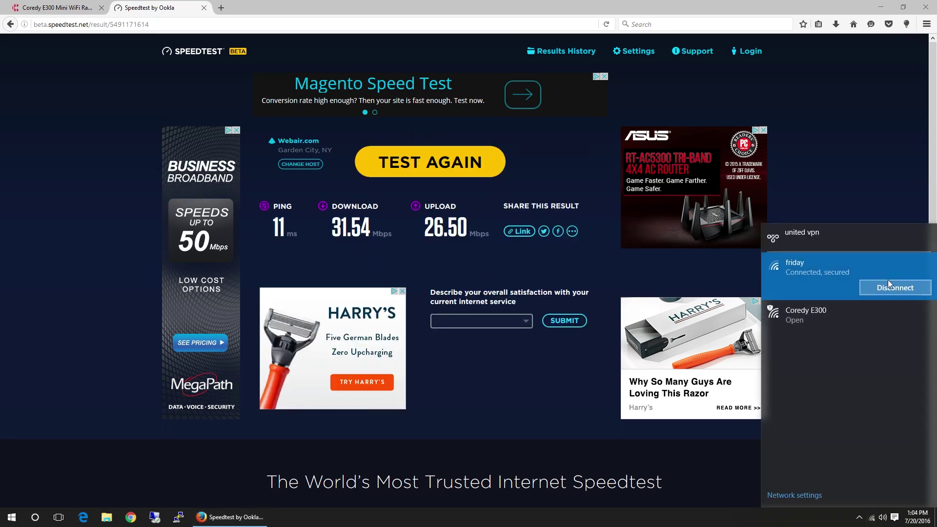
click(891, 285)
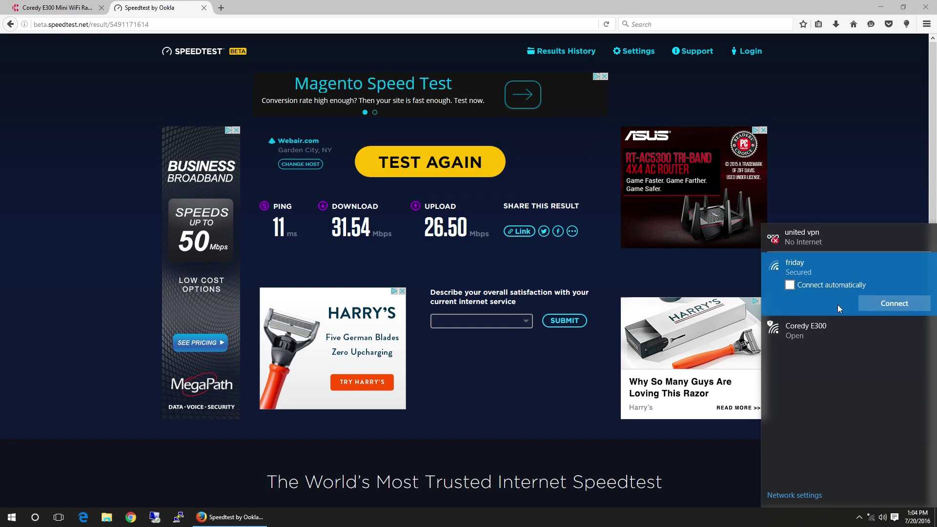
click(828, 330)
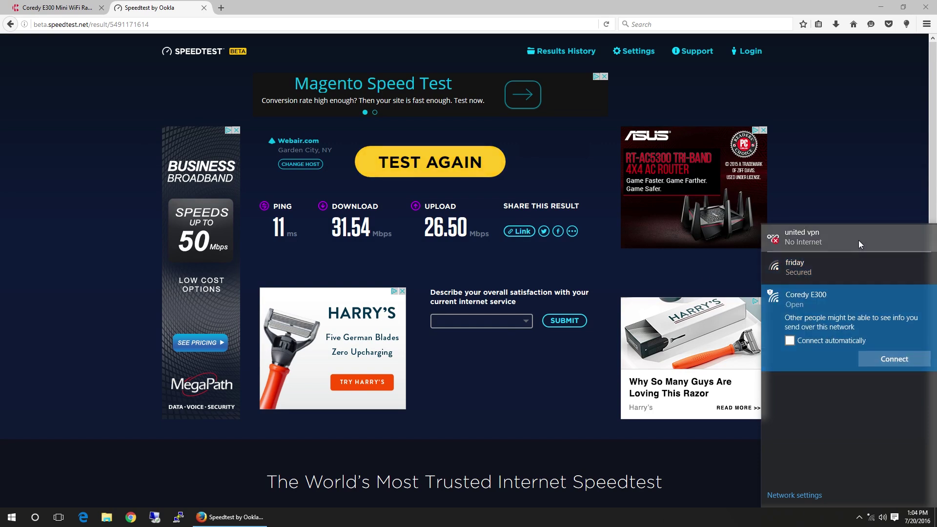
click(882, 359)
click(306, 5)
- Log in to the extender's admin page at 192.168.10.1 in a new tab with the admin credentials
click(222, 8)
text(192.)
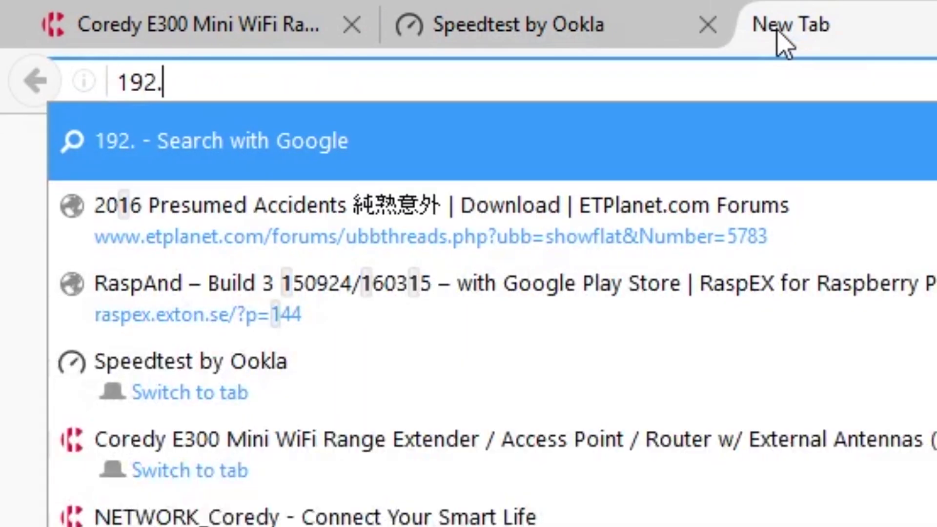
text(168.10.1)
key(Return)
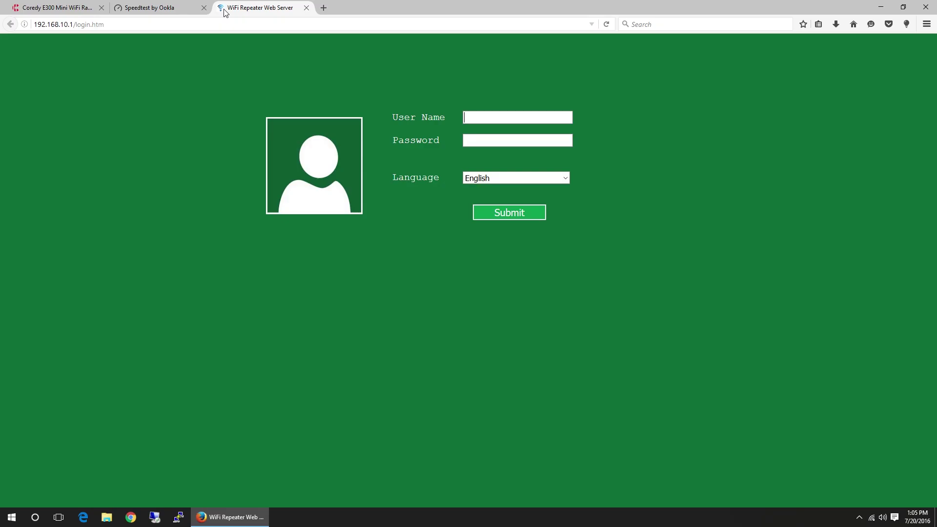
click(480, 118)
text(admin)
key(Tab)
text(admin)
click(512, 214)
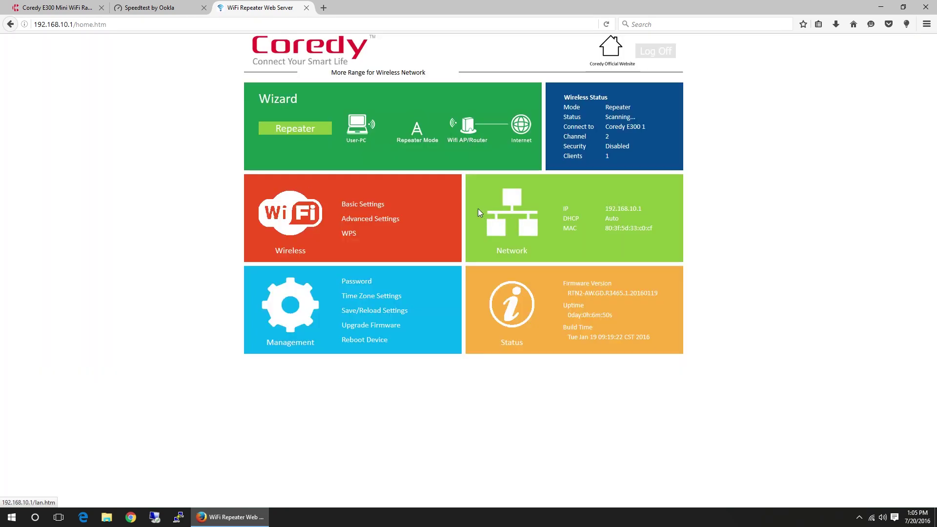
- Set repeater mode to join friday with SSID 'friday_rep', enter the security key, and apply
click(293, 132)
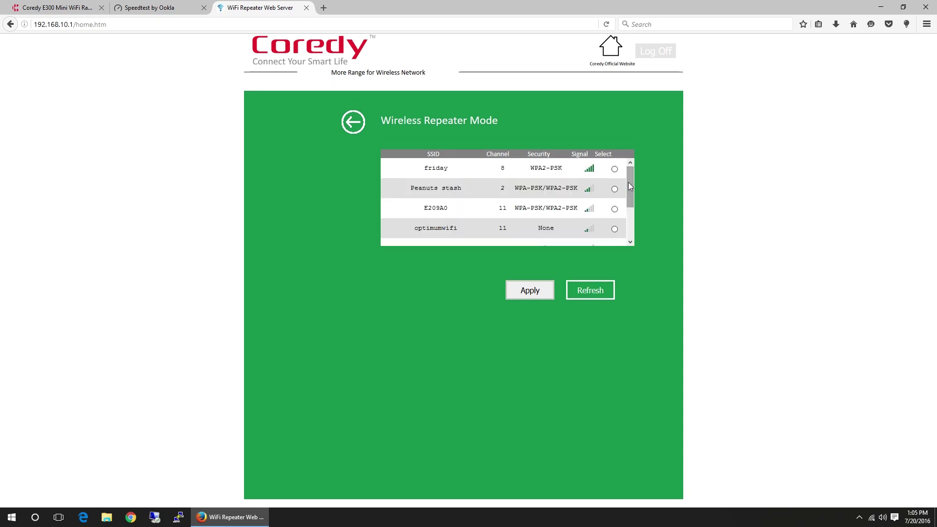
click(468, 169)
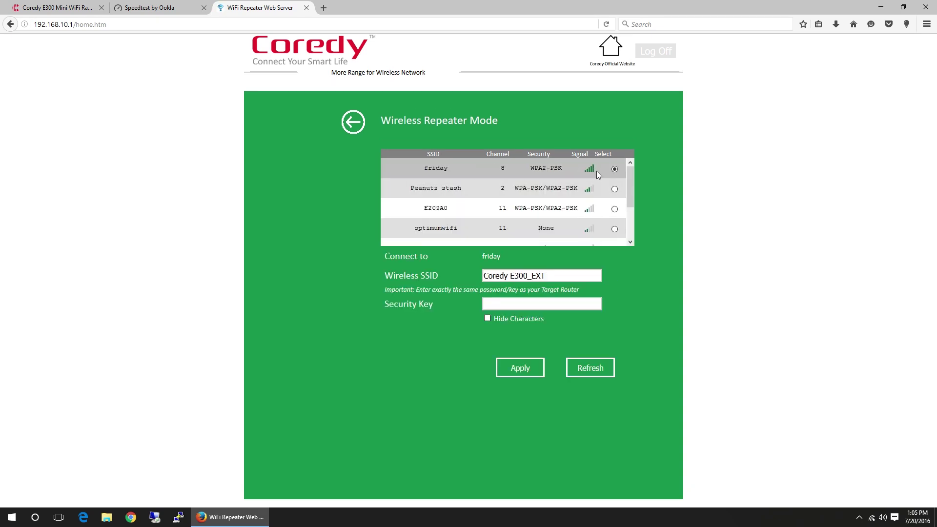
drag(547, 275, 464, 265)
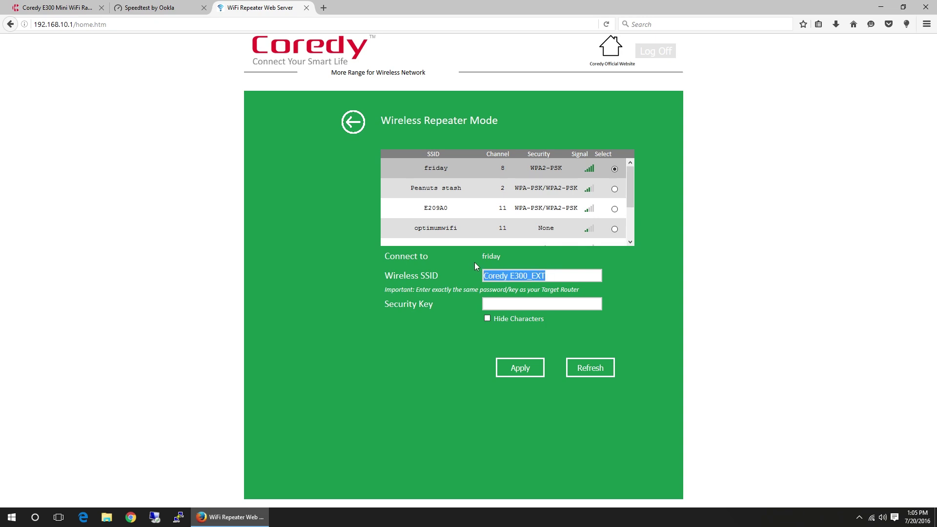
text(fre)
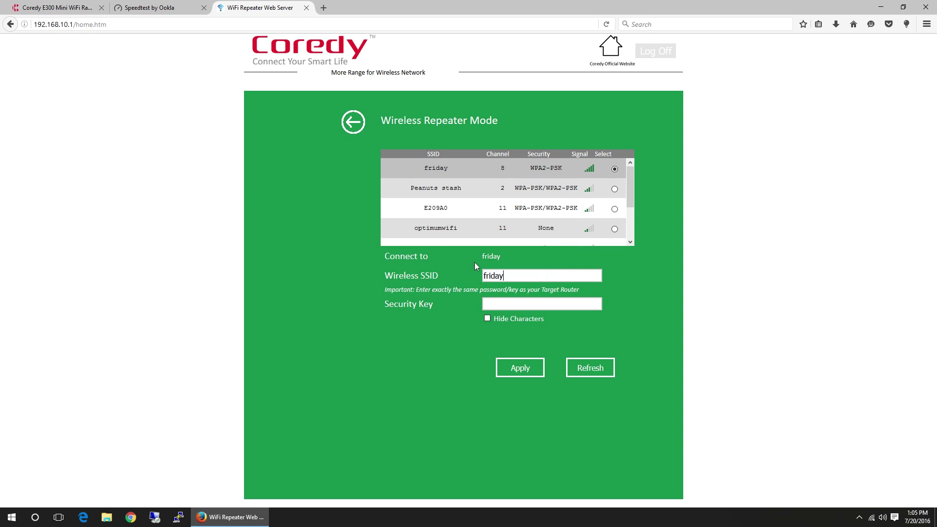
text(day_rep)
key(Tab)
text(password)
click(524, 371)
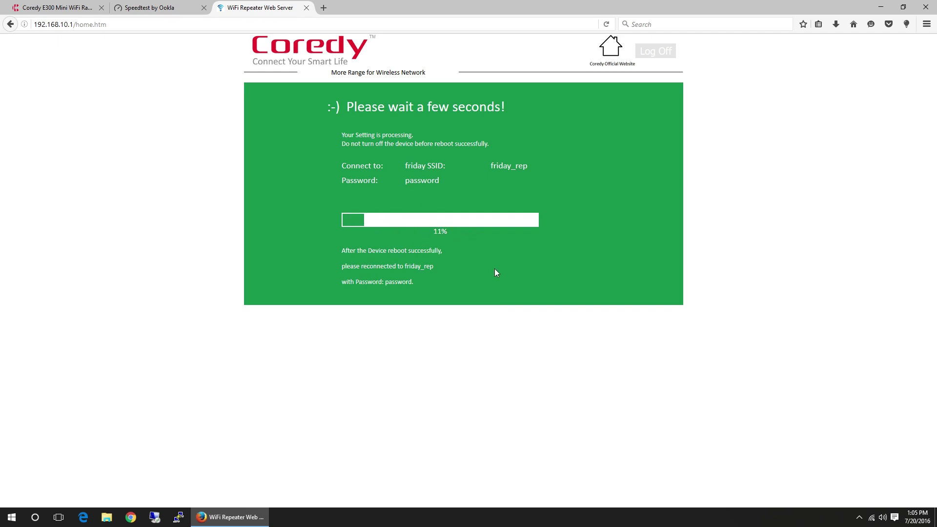
- Once setup reaches 100%, connect the PC to friday_rep by entering its network security key
click(872, 517)
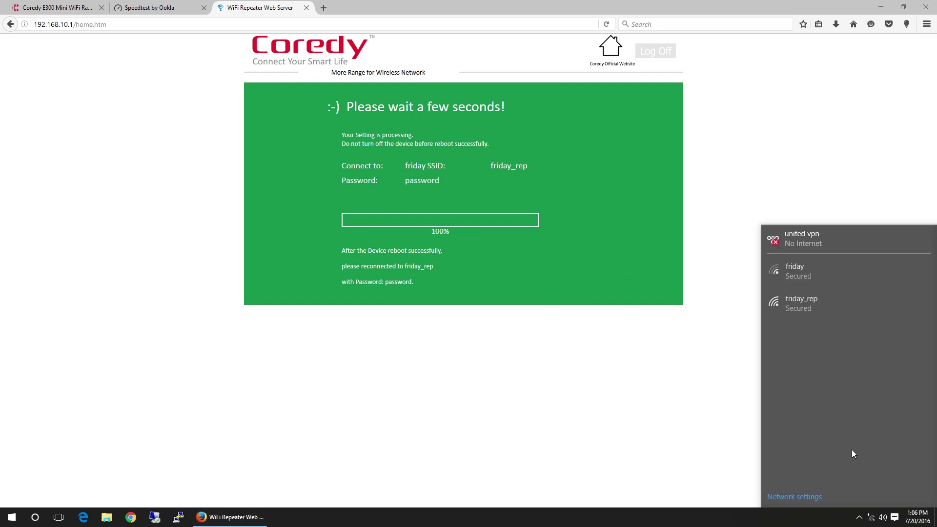
click(830, 303)
click(877, 334)
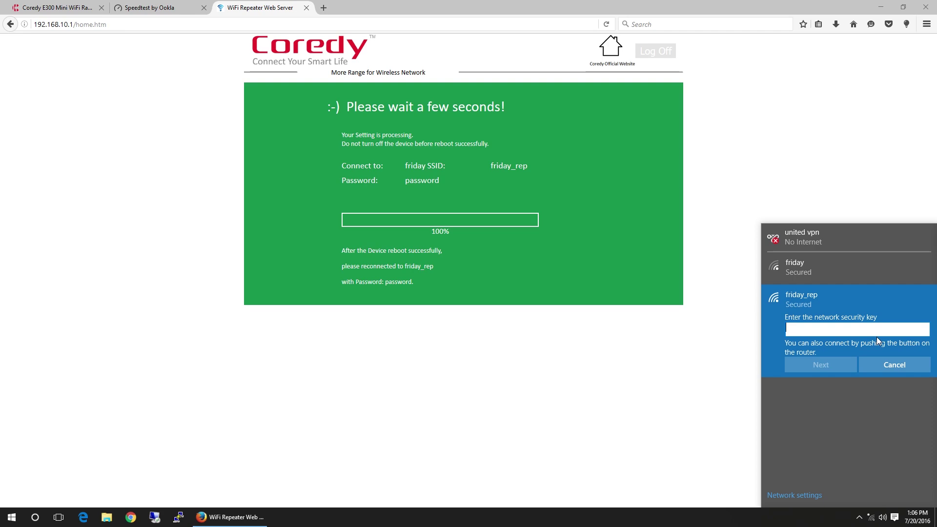
text(password)
key(Return)
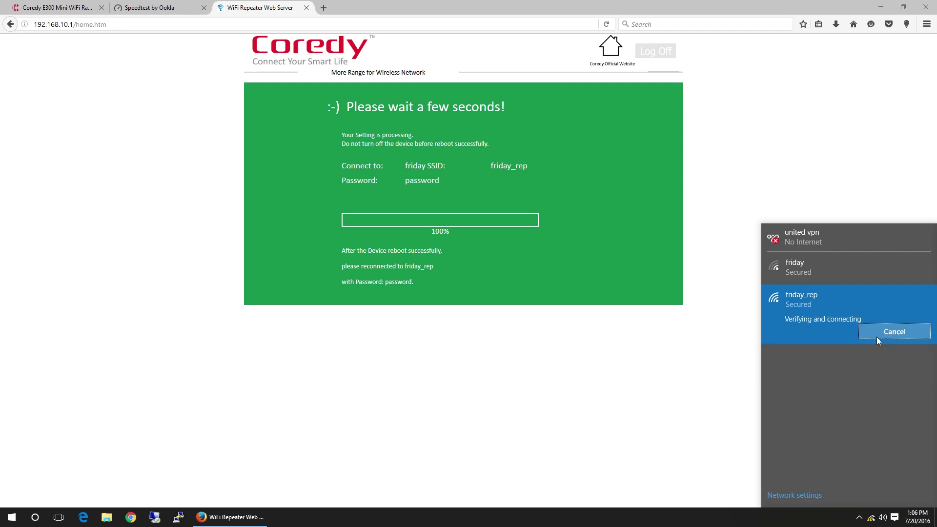